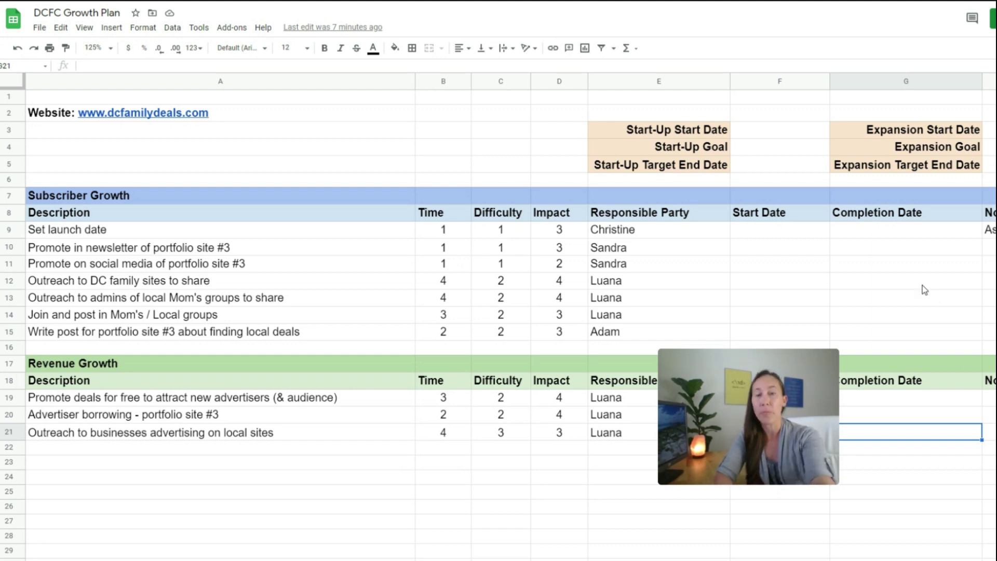
Step: Fill in the start-up phase with start date 4/1, goal 1000 and target end date 5/15
click(791, 133)
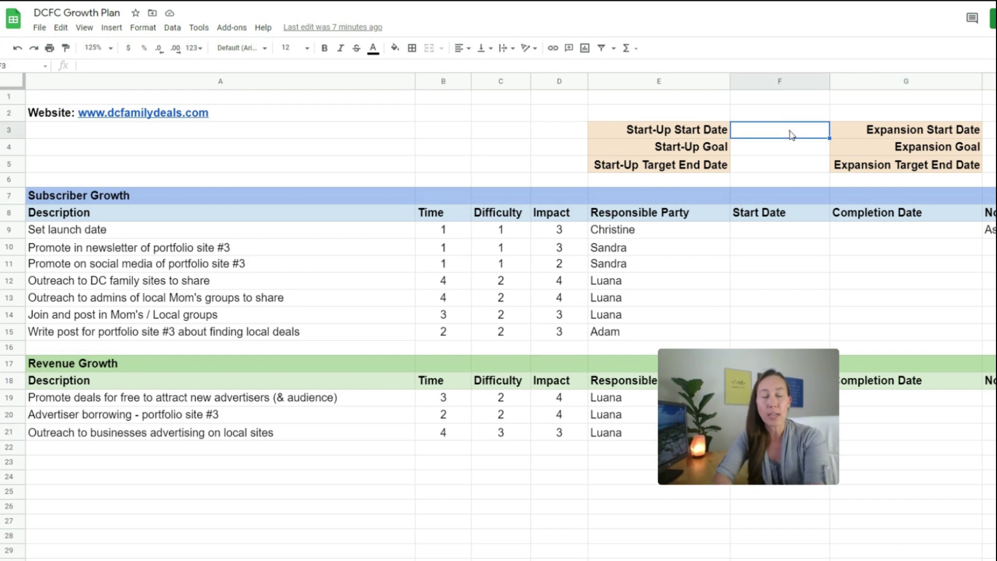
text(4/1)
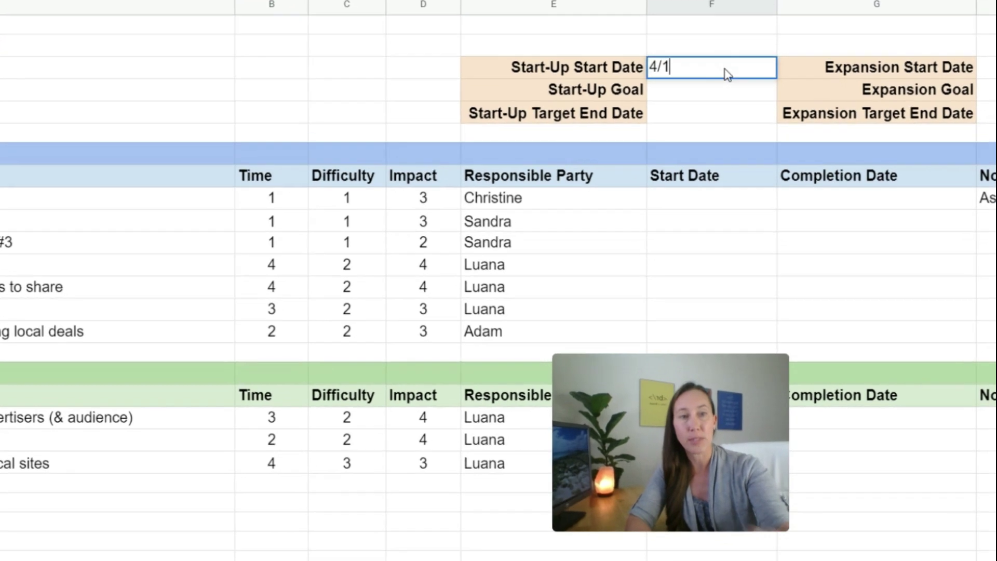
key(Return)
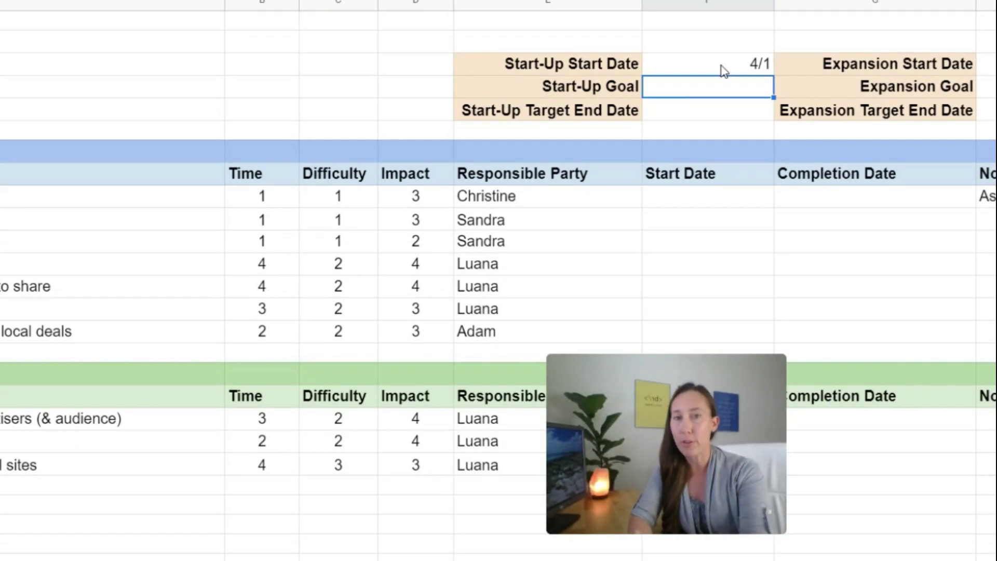
text(1000)
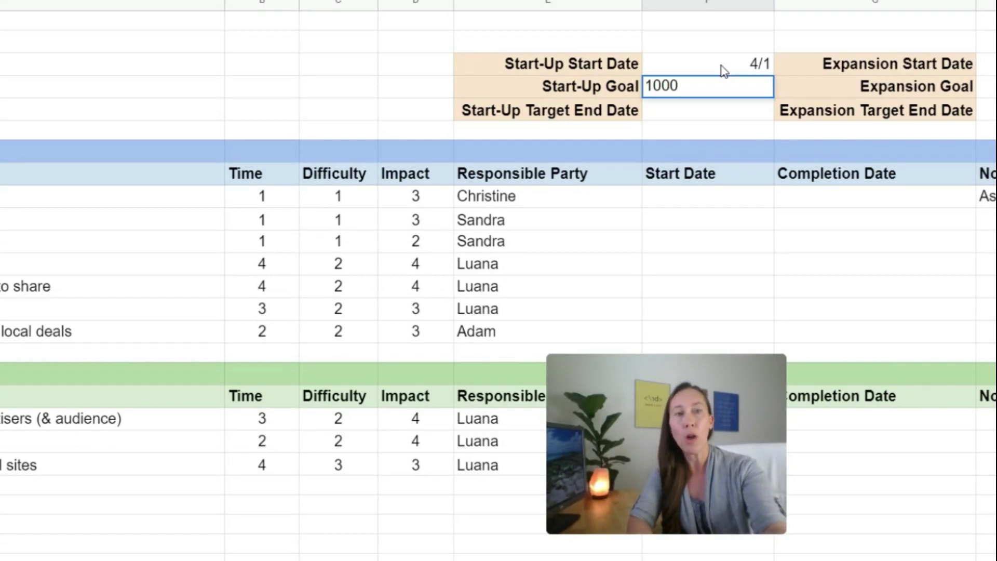
key(Return)
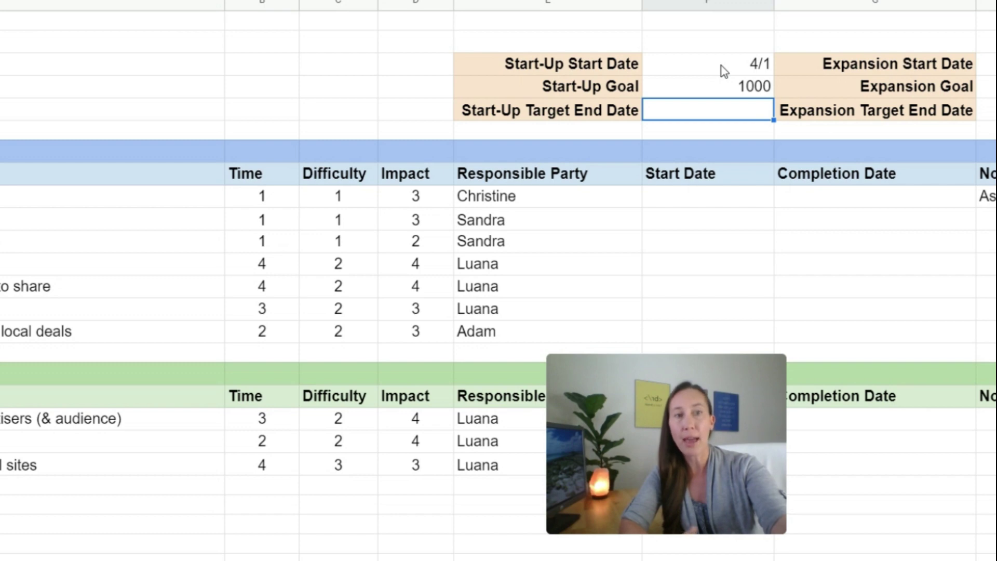
text(5/15)
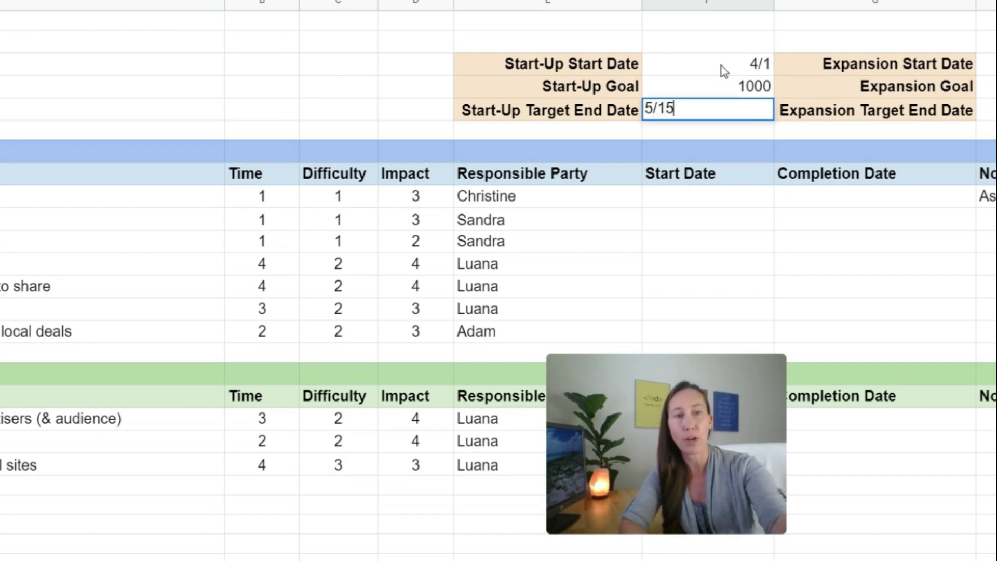
key(Return)
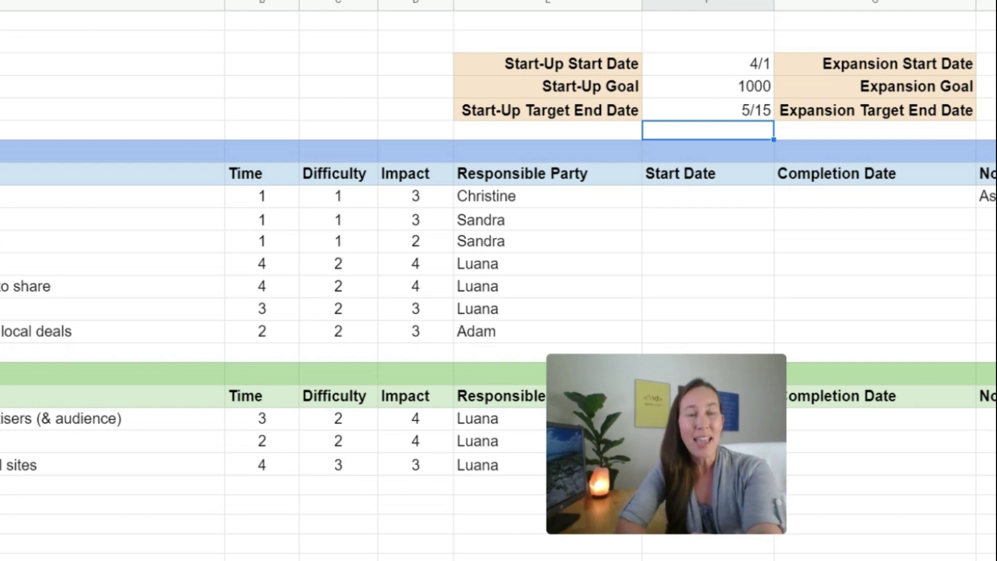
Step: Enter 10000 as the Expansion Goal
click(989, 88)
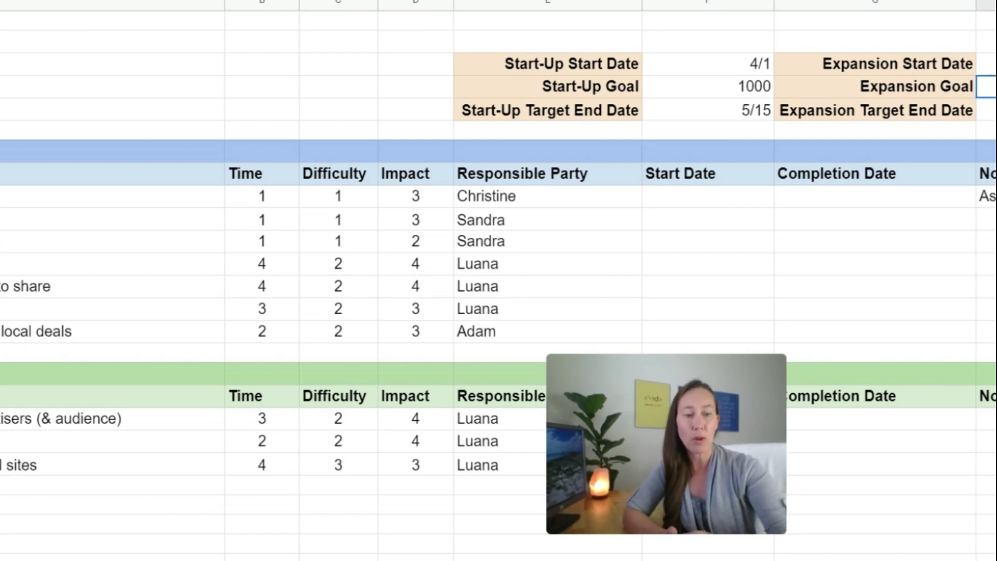
text(10000)
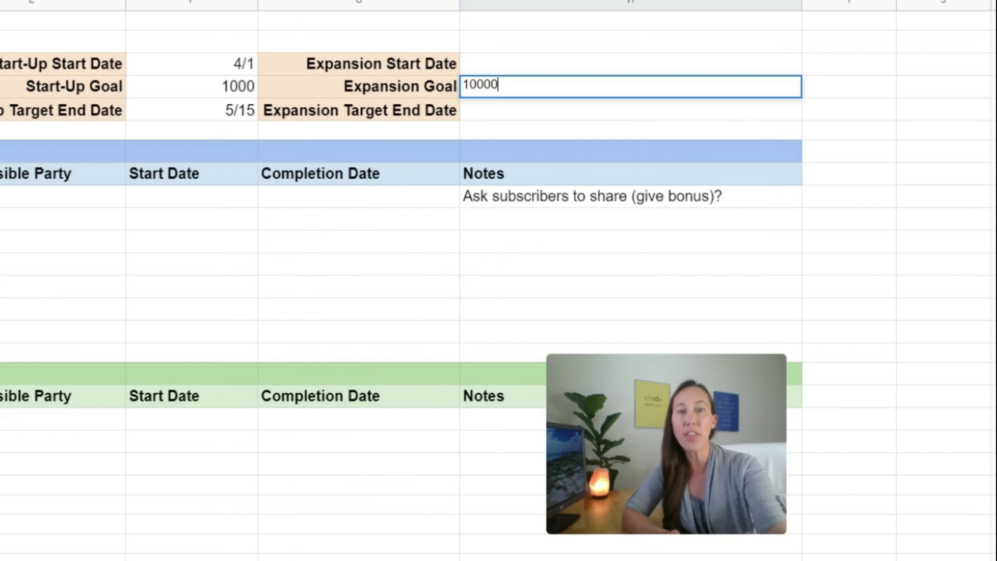
key(Return)
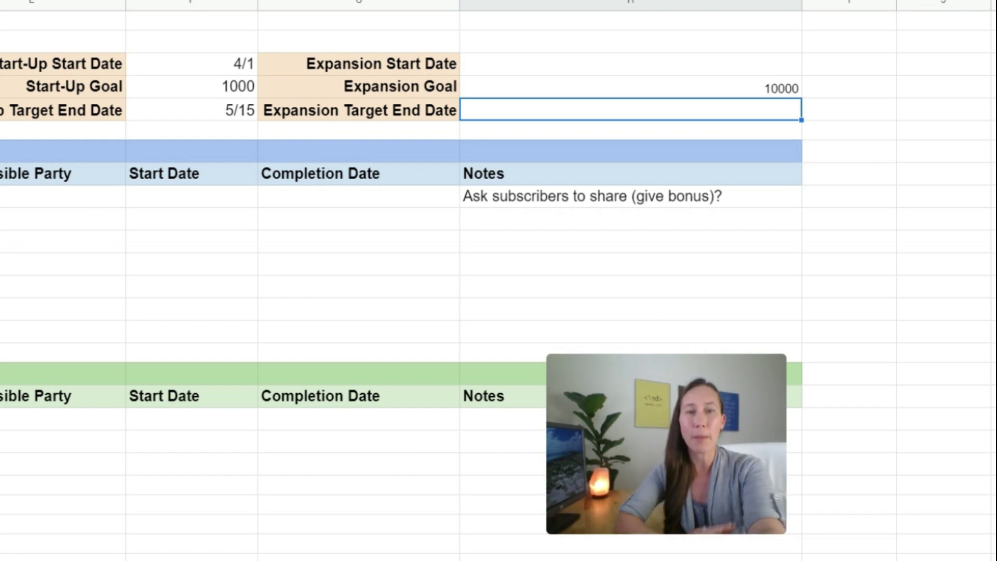
Step: Set the Expansion Goal to 25000
click(192, 109)
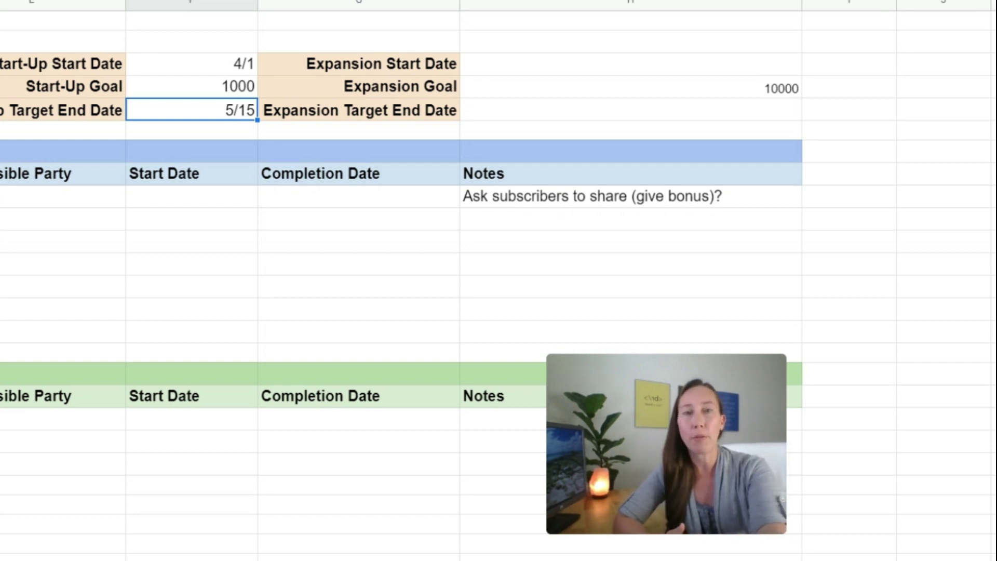
click(358, 86)
click(631, 86)
text(25000)
key(Return)
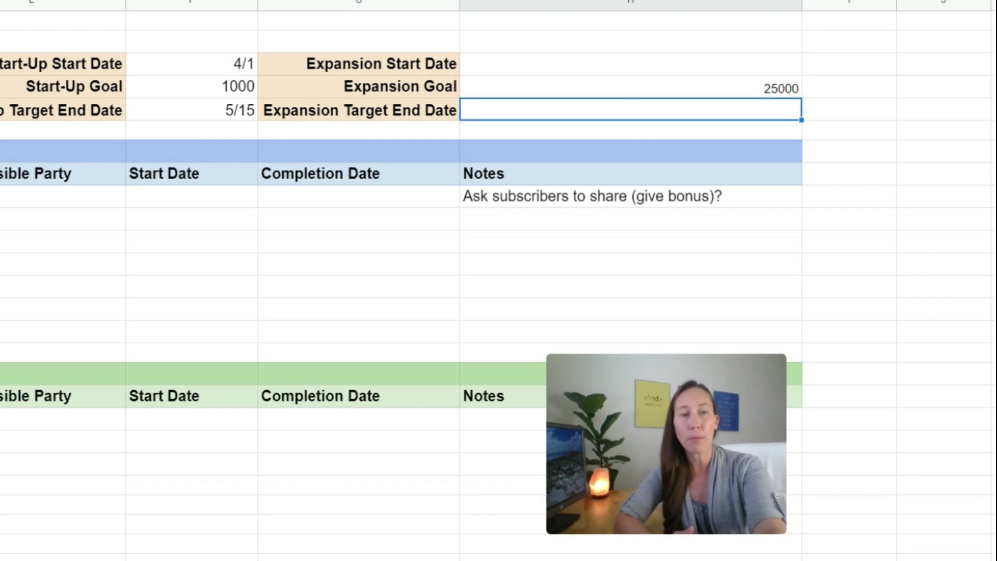
Step: Review the Subscriber Growth and Revenue Growth tasks, including the note beside the "Set launch date" task
key(Left)
key(Left)
key(Left)
key(Left)
key(Left)
key(Left)
key(Left)
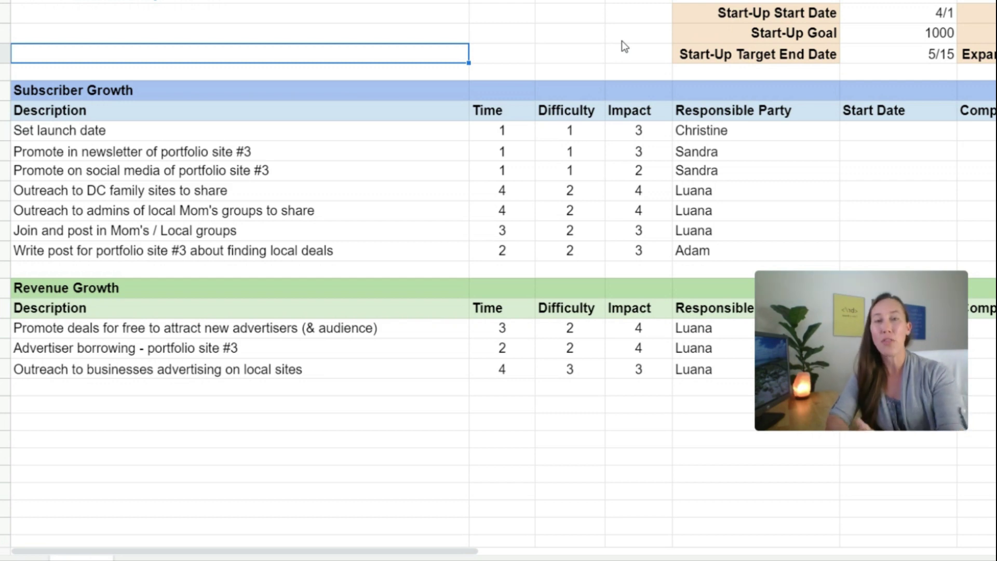
click(981, 139)
scroll(980, 139, right, 5)
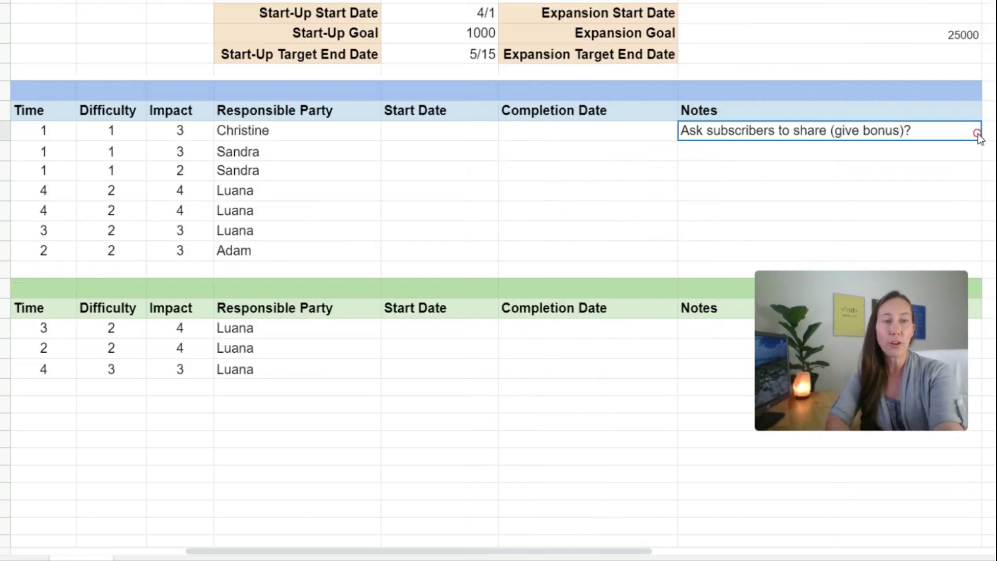
click(980, 139)
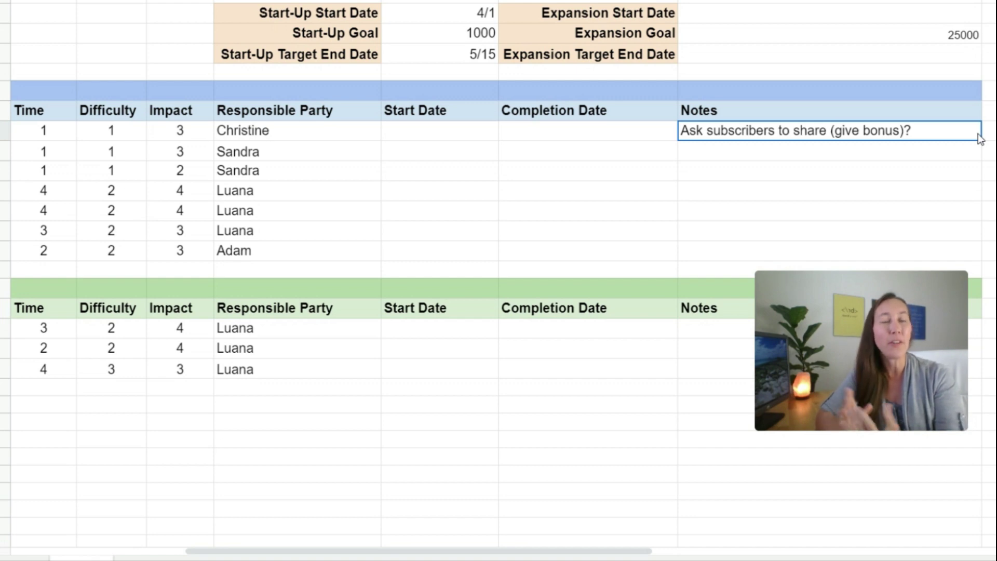
key(Left)
key(Left)
key(Left)
key(Left)
key(Left)
key(Left)
key(Left)
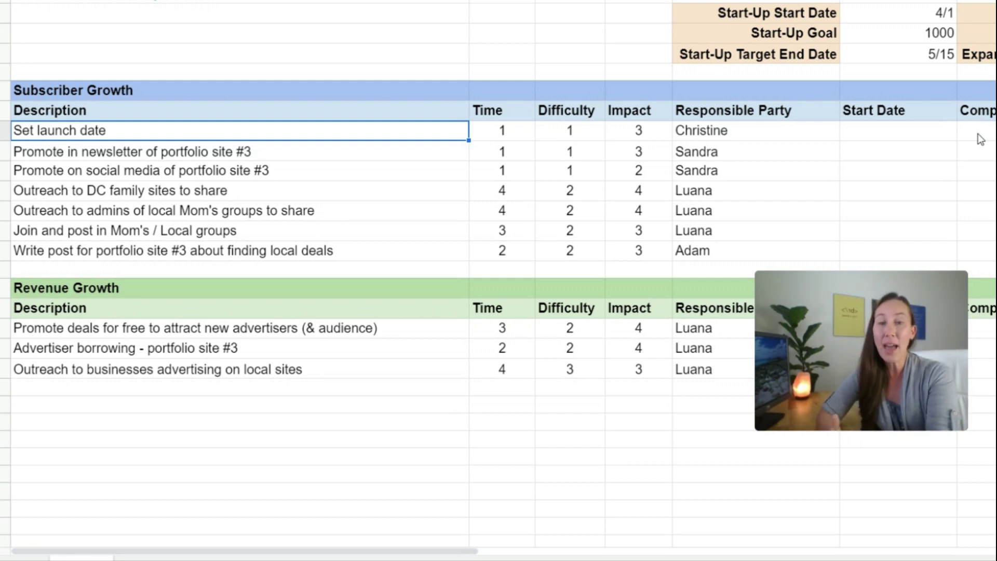
Step: Set the Impact rating of "Promote in newsletter of portfolio site #3" to 4
click(516, 160)
key(Right)
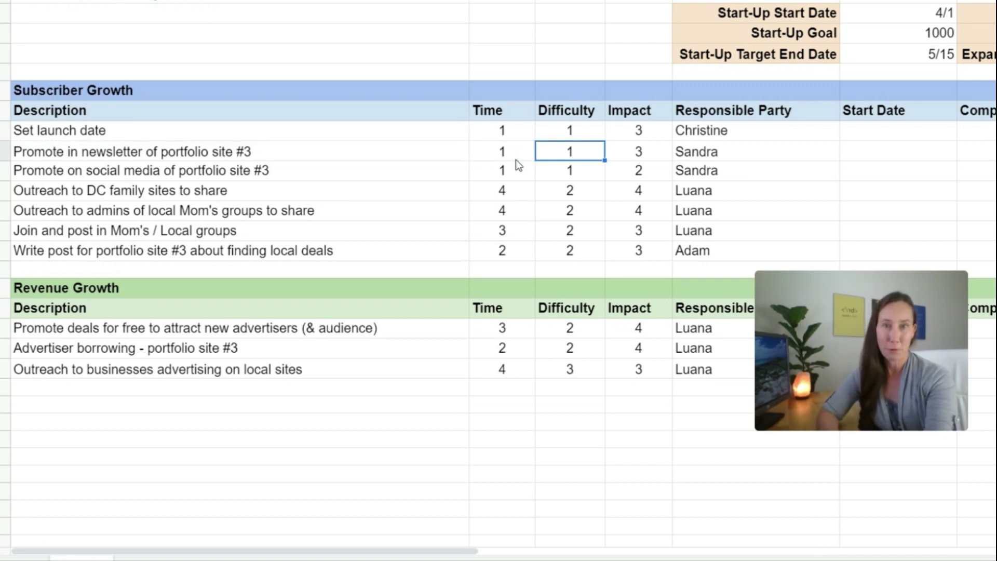
key(Right)
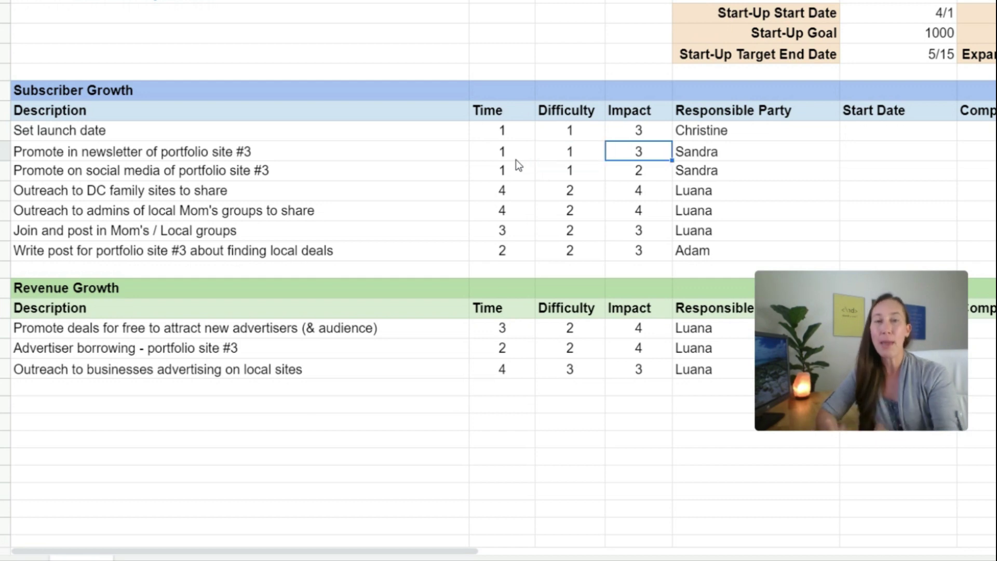
text(4)
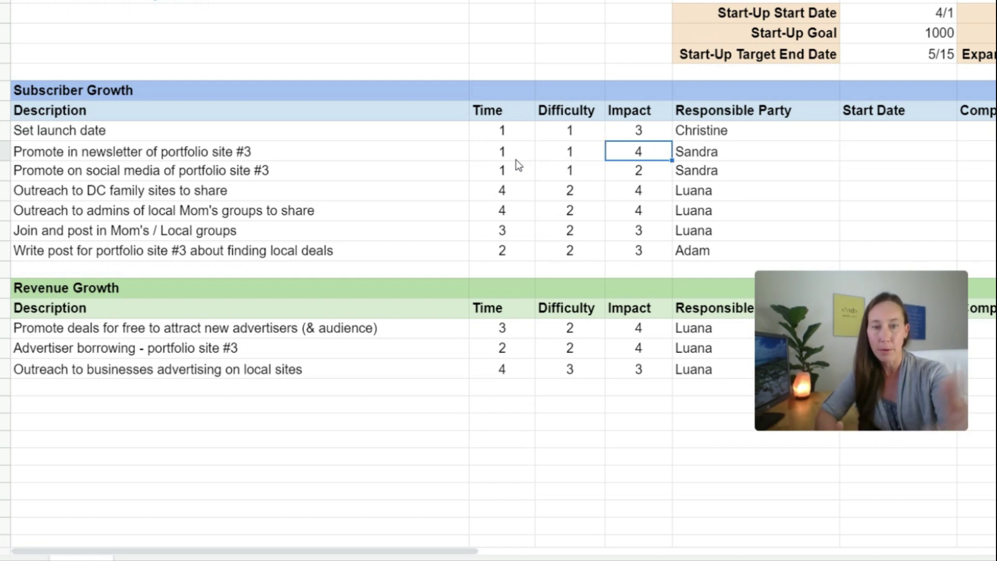
key(Return)
Step: Select the Time rating of the "Outreach to DC family sites to share" task to examine it
key(Left)
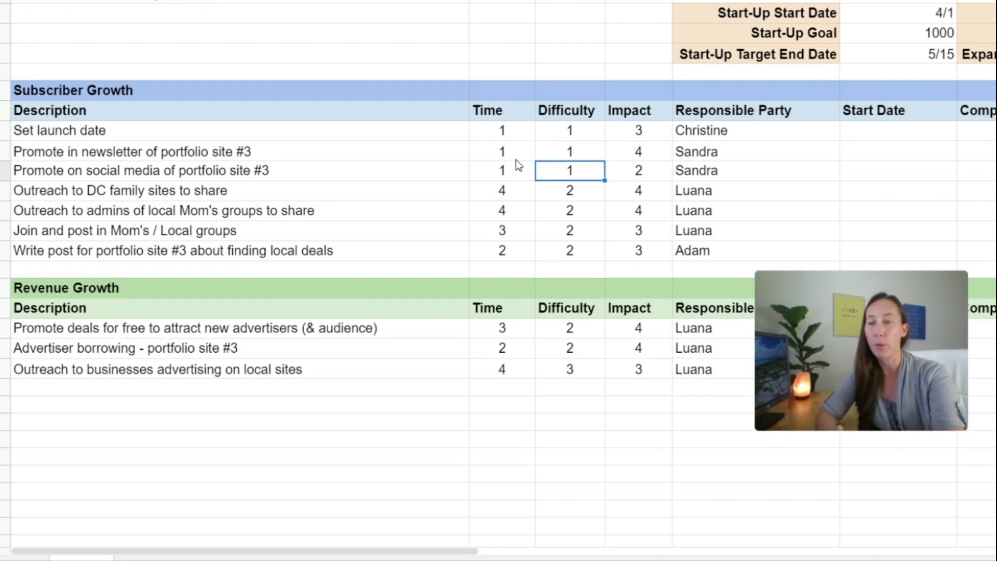
key(Down)
key(Left)
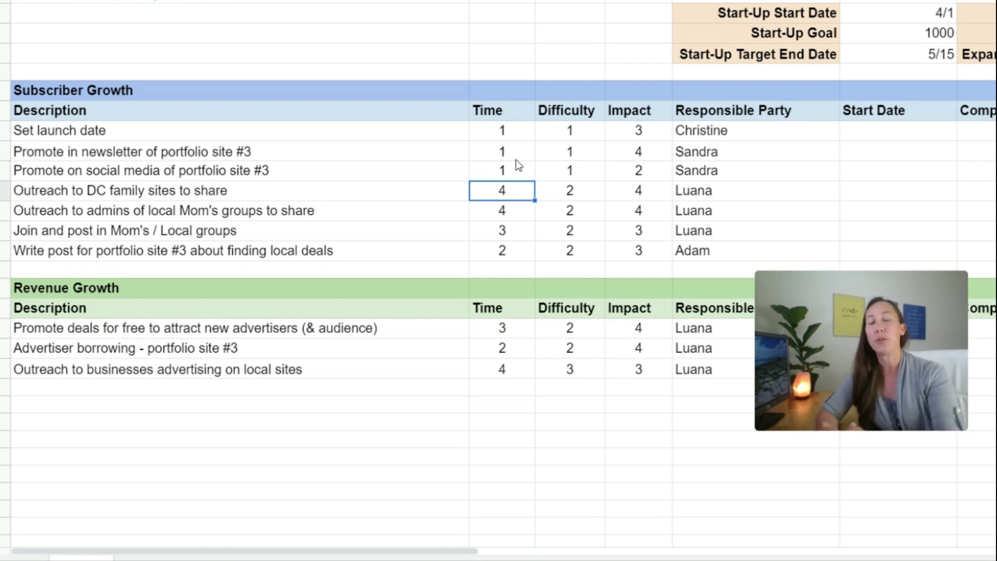